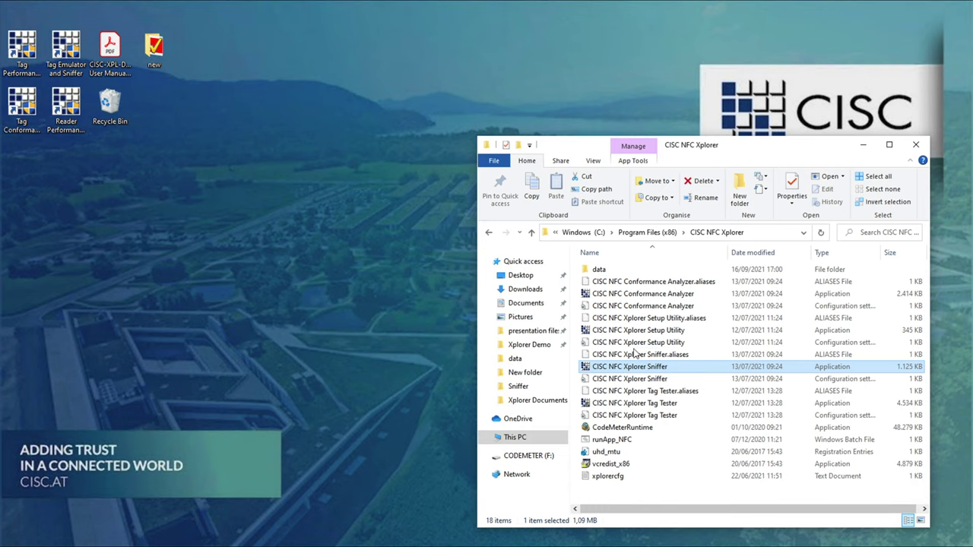
Launch CISC NFC Xplorer Sniffer, stream the received 13.56 MHz signal and view its power spectrum
{"action": "double_click", "coordinate": [629, 368]}
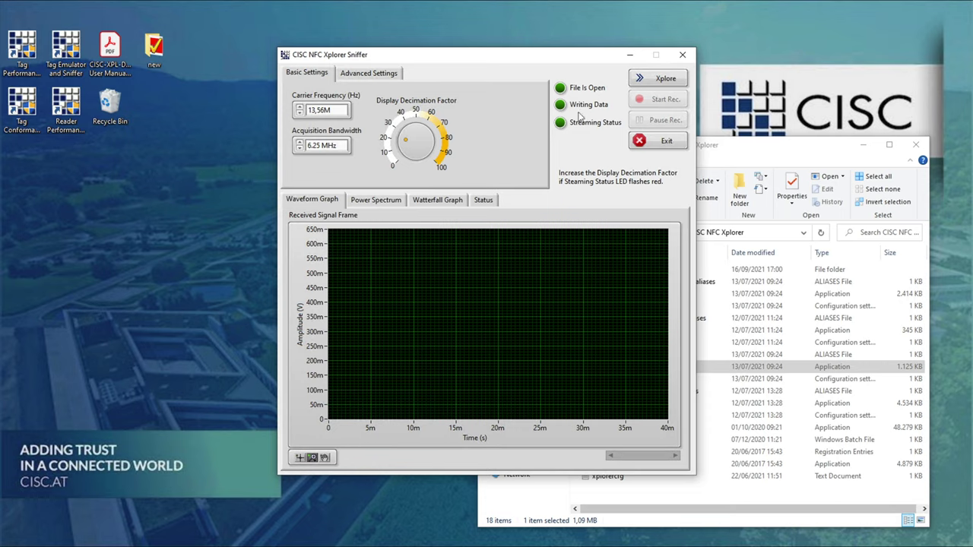
{"action": "left_click", "coordinate": [666, 83]}
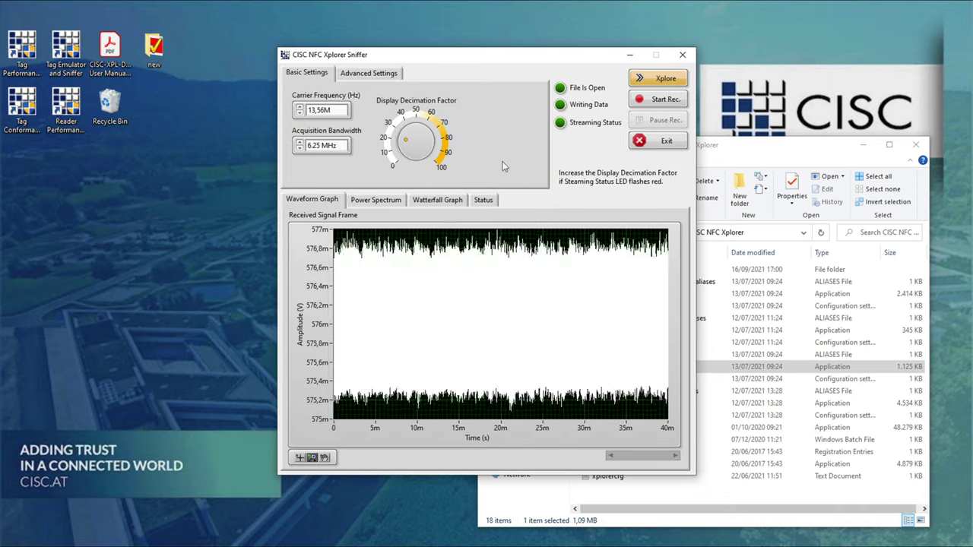
{"action": "left_click", "coordinate": [375, 200]}
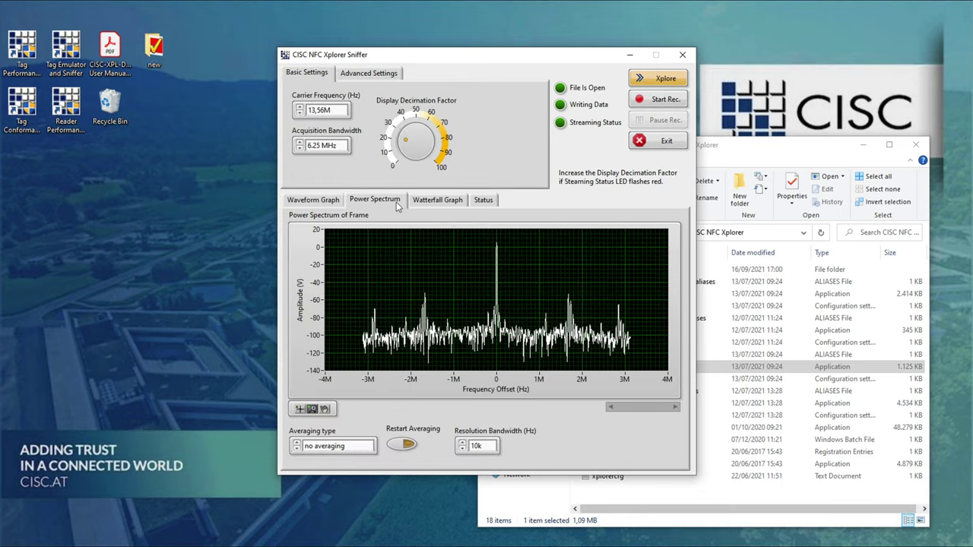
Record a stretch of the waveform, save the Sniffer_Record .stm capture, exit the sniffer and select the Conformance Analyzer
{"action": "left_click", "coordinate": [312, 199]}
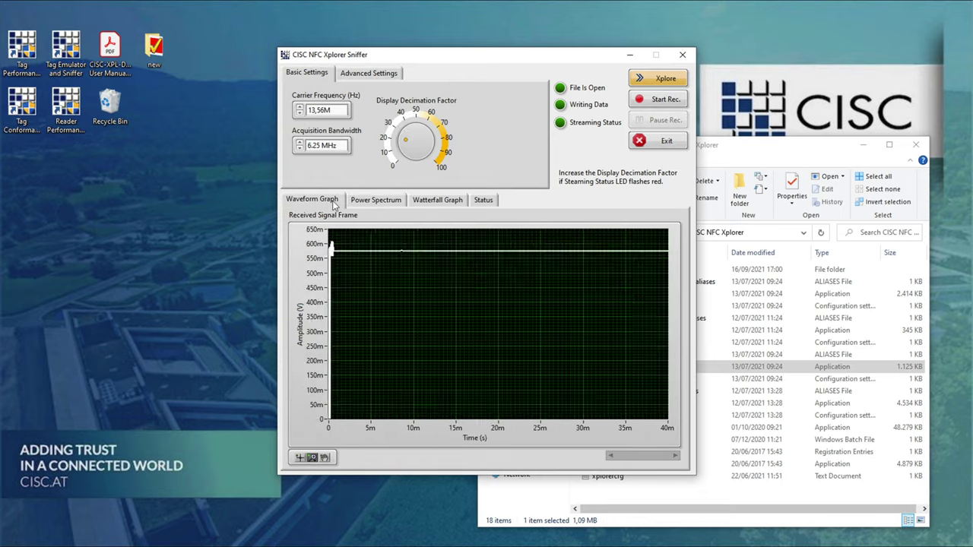
{"action": "left_click", "coordinate": [654, 107]}
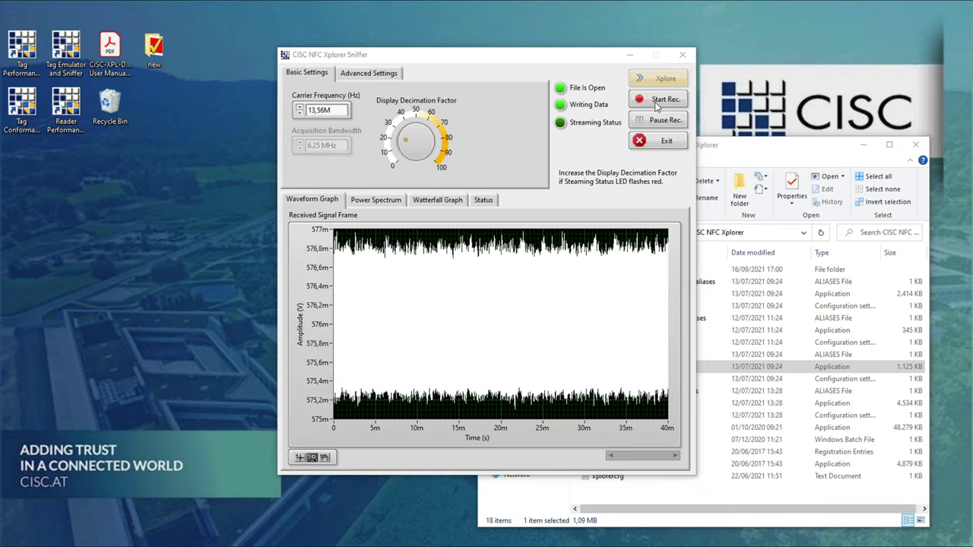
{"action": "left_click", "coordinate": [657, 106]}
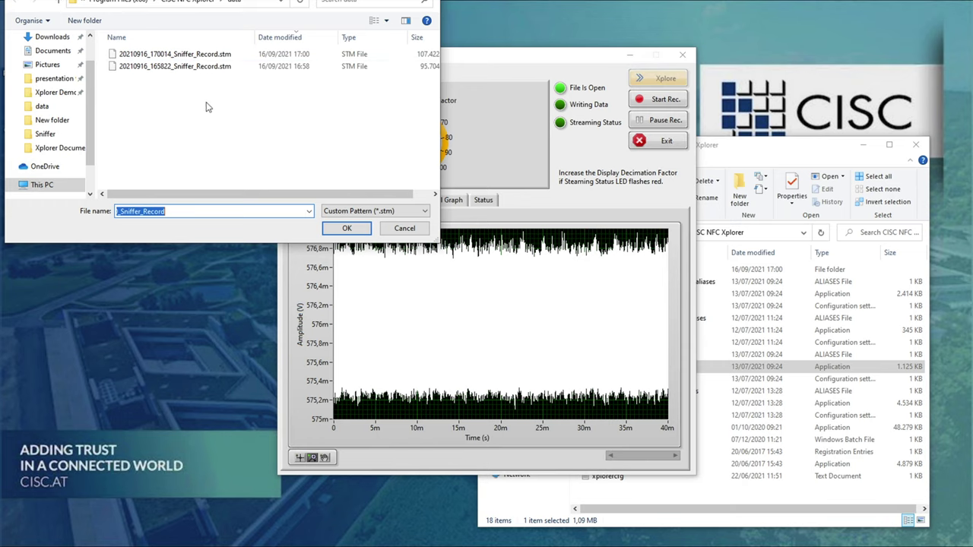
{"action": "left_click", "coordinate": [346, 228]}
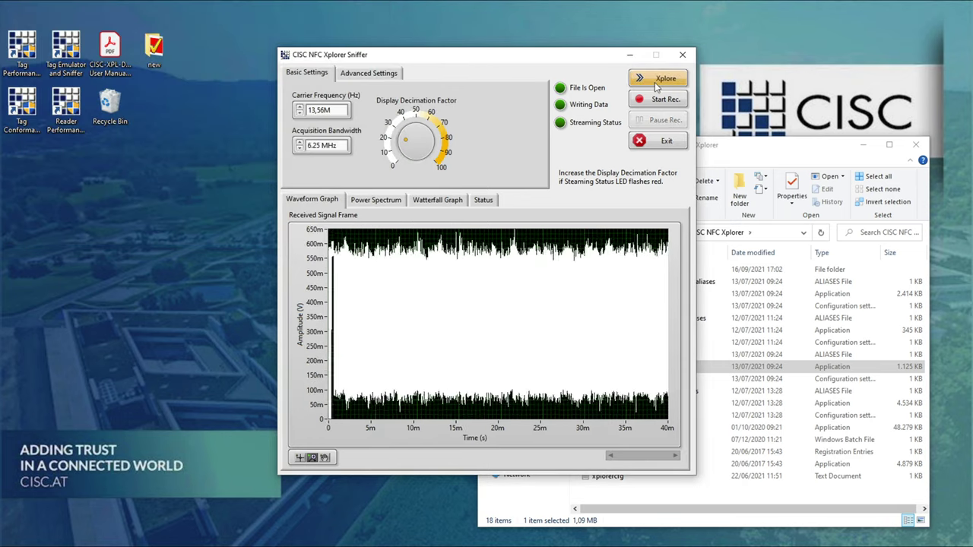
{"action": "left_click", "coordinate": [659, 143]}
{"action": "left_click", "coordinate": [660, 293]}
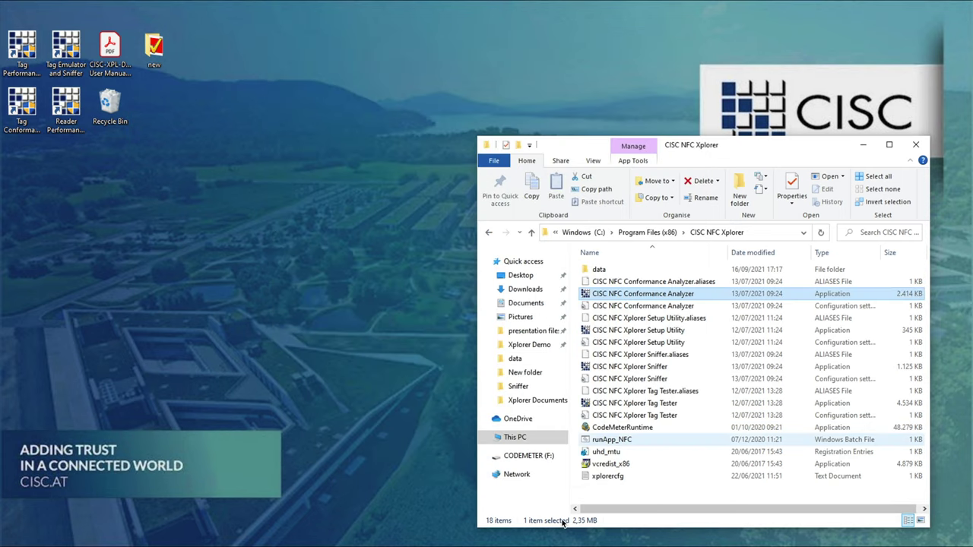
Start the CISC NFC Conformance Analyzer with ISO 14443 Type A as the RFID standard
{"action": "double_click", "coordinate": [661, 297]}
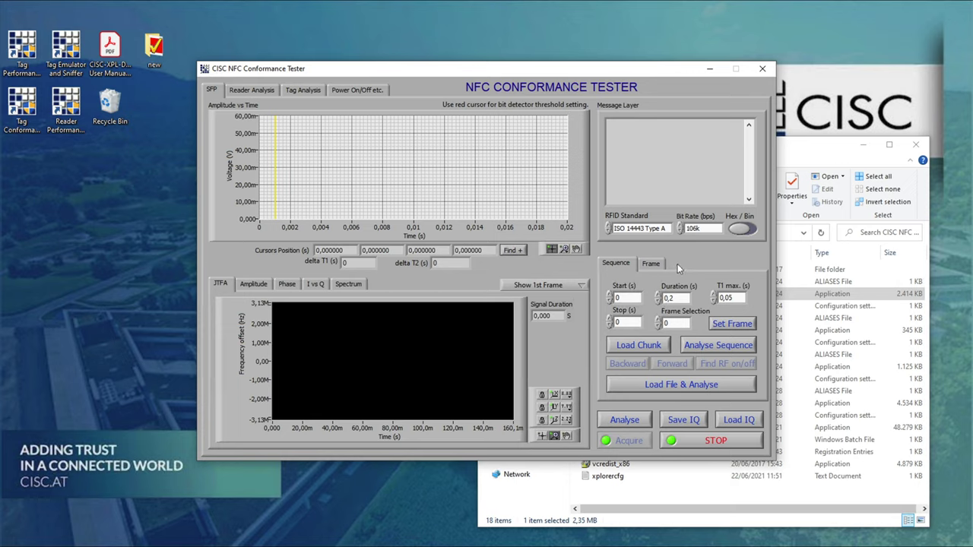
{"action": "left_click", "coordinate": [664, 229]}
{"action": "left_click", "coordinate": [713, 264]}
Load 20210916_165822_Sniffer_Record.stm and zoom the amplitude graph horizontally onto the burst near 0.115 s
{"action": "left_click", "coordinate": [639, 346]}
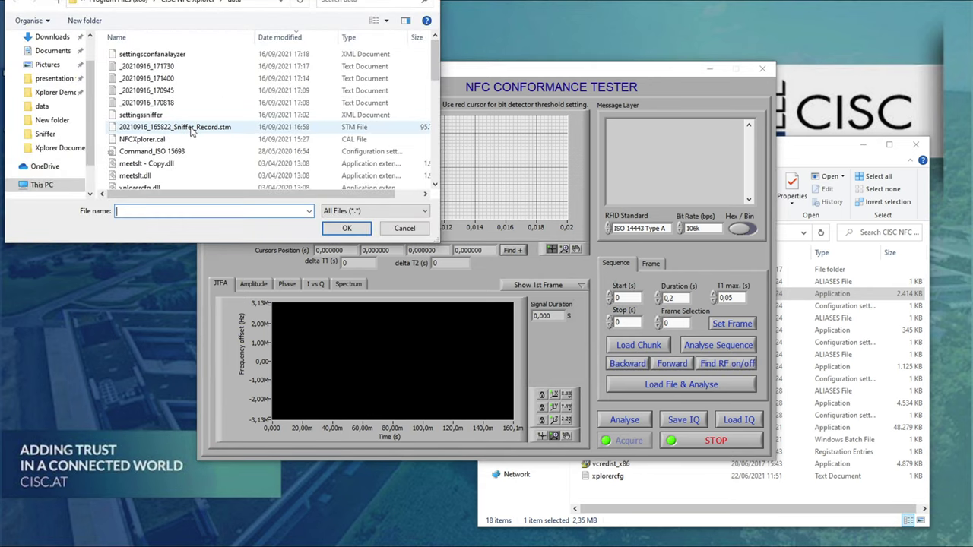
{"action": "double_click", "coordinate": [191, 127]}
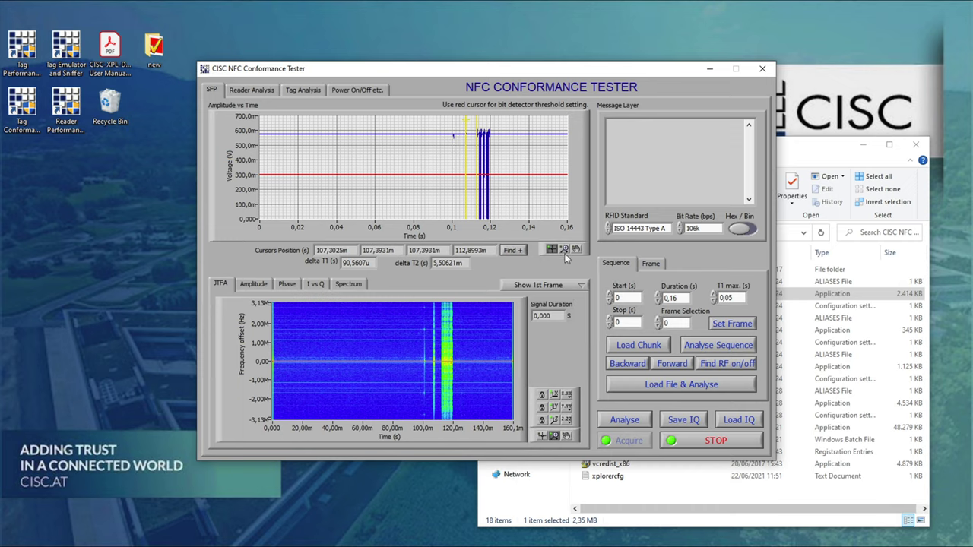
{"action": "left_click", "coordinate": [565, 253]}
{"action": "left_click", "coordinate": [611, 261]}
{"action": "left_click_drag", "start_coordinate": [459, 184], "coordinate": [503, 187]}
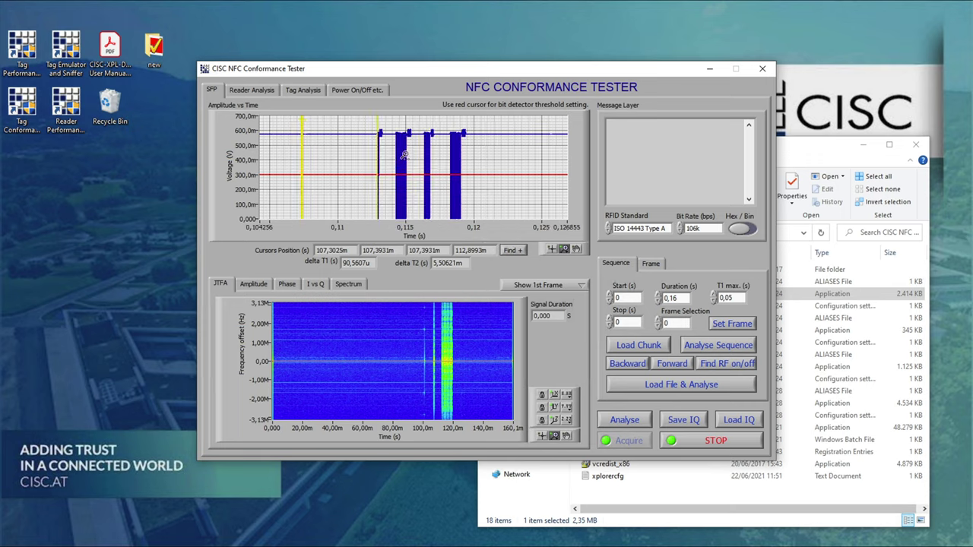
Set the frame selection to 2 and decode it as a SELECT_CL1b command
{"action": "left_click", "coordinate": [660, 323]}
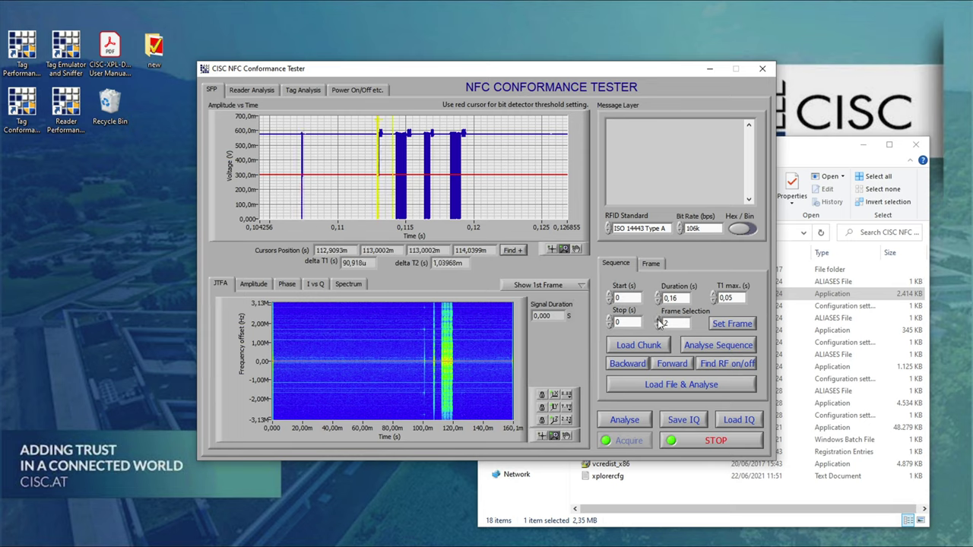
{"action": "left_click", "coordinate": [660, 323]}
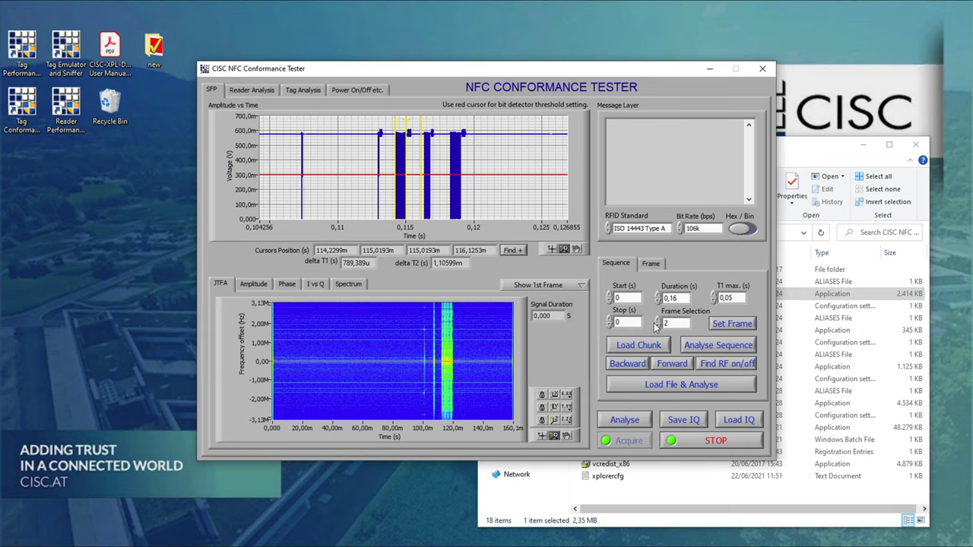
{"action": "left_click", "coordinate": [643, 420]}
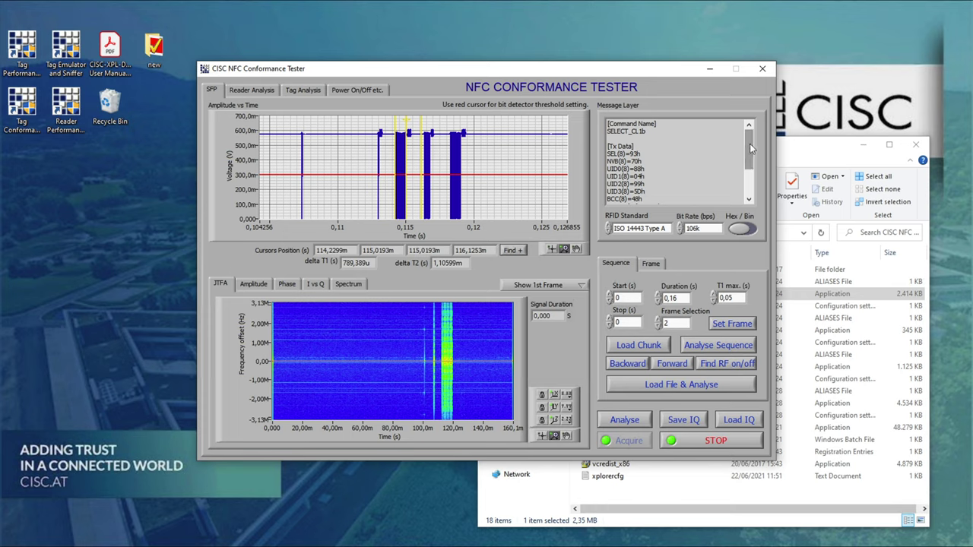
Read the Rx Data in the Message Layer, then show the Reader Analysis with 99,40% modulation depth
{"action": "left_click_drag", "start_coordinate": [750, 144], "coordinate": [751, 179]}
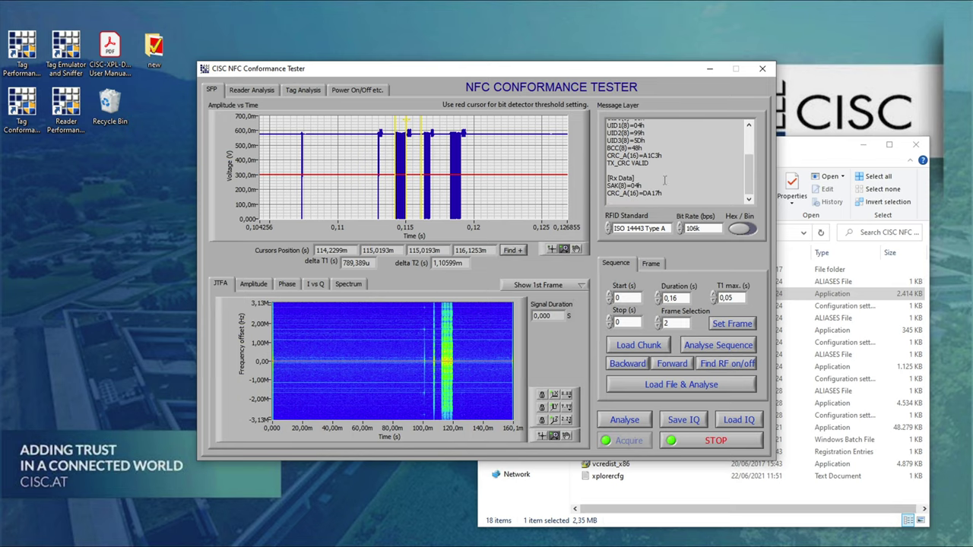
{"action": "left_click", "coordinate": [239, 90]}
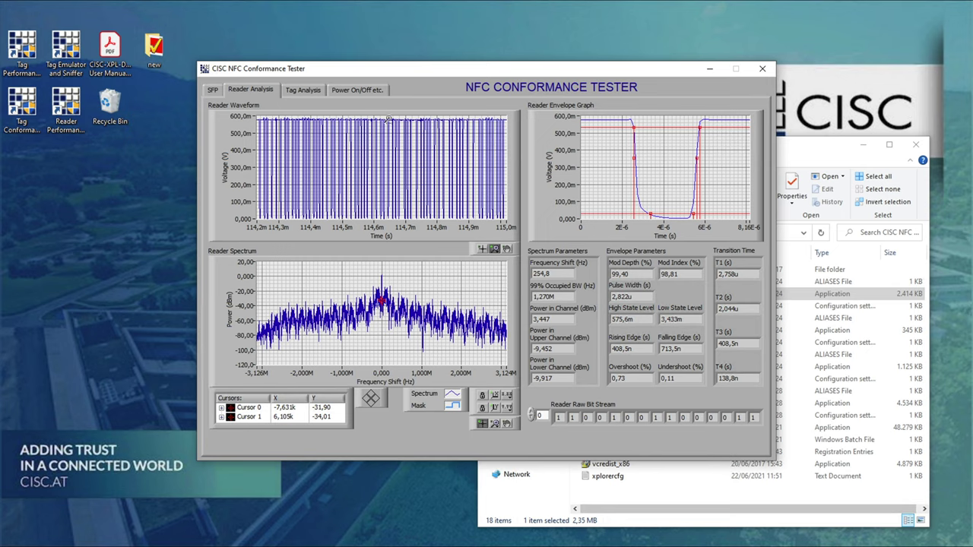
Review the Tag Analysis, then show the Power On/Off envelopes with the 90,78u turn-around time
{"action": "left_click", "coordinate": [301, 90]}
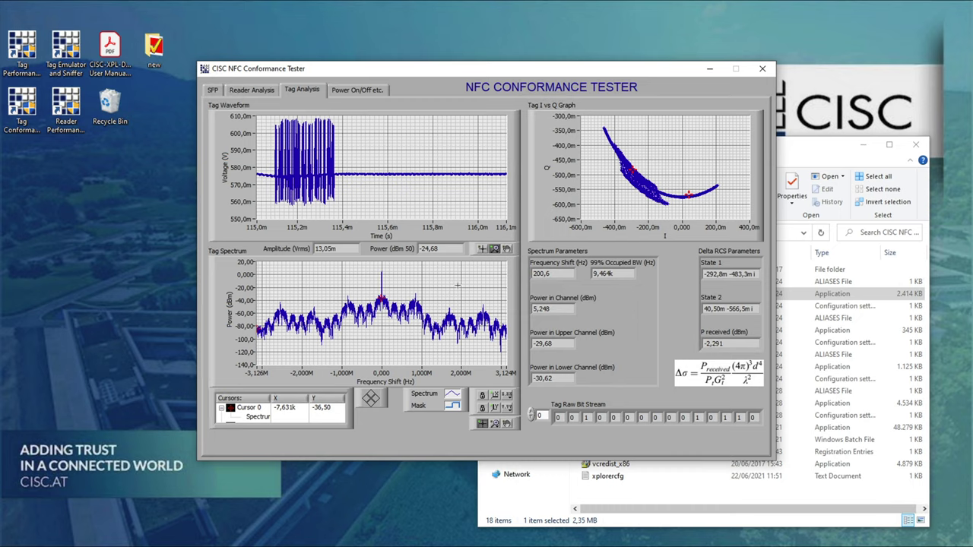
{"action": "left_click", "coordinate": [378, 92]}
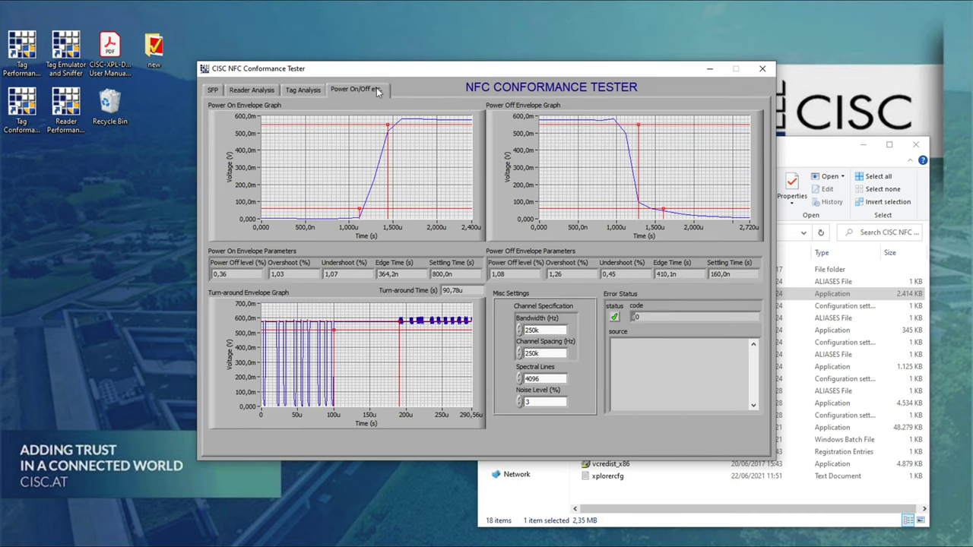